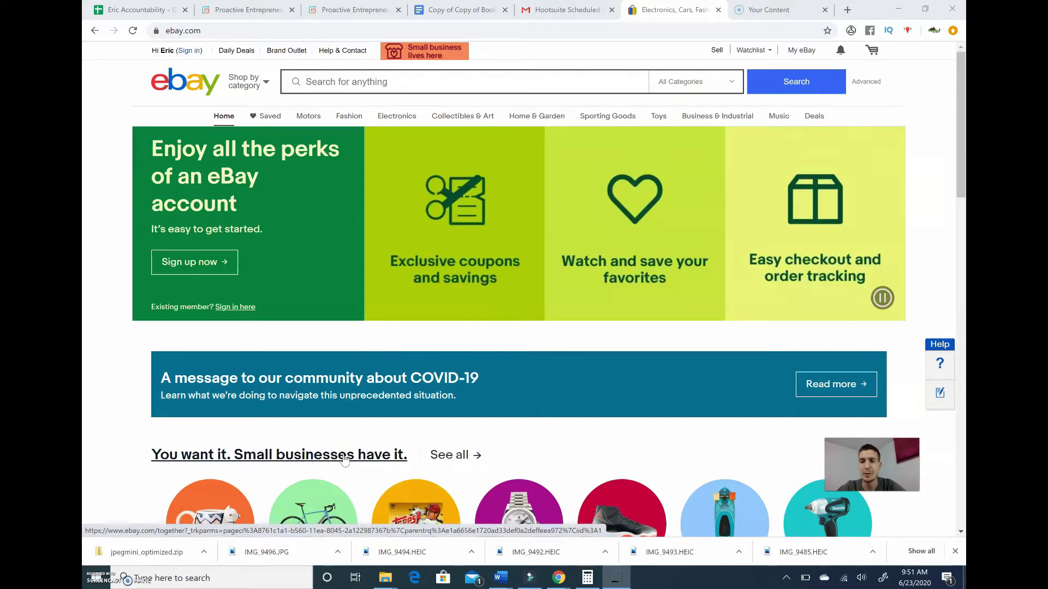
Step: Go to eBay sign-in, switch account, and open the create-an-account form
left_click(327, 150)
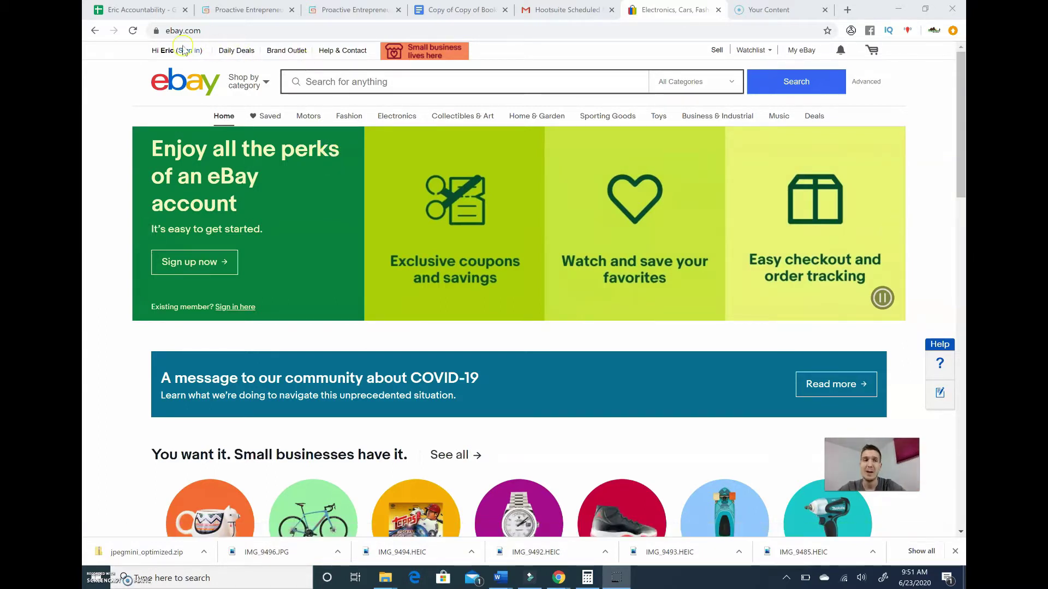
left_click(173, 77)
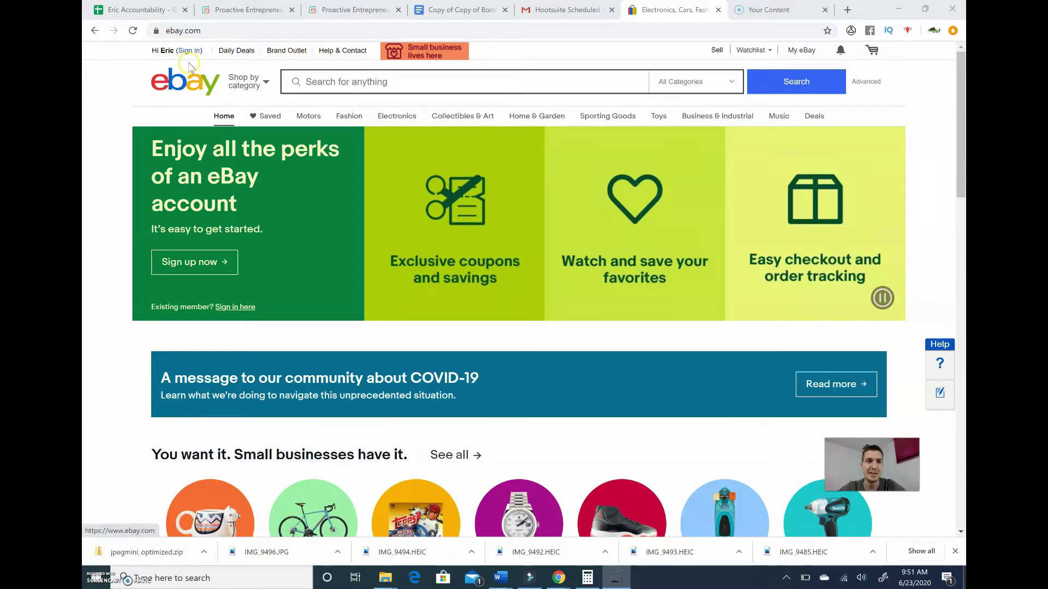
left_click(182, 78)
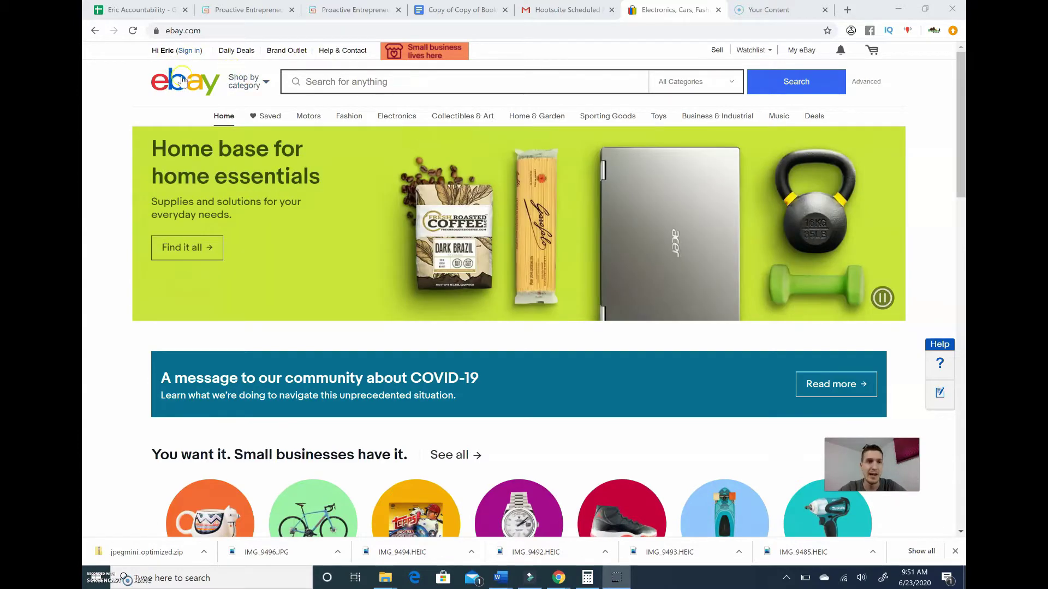
left_click(178, 51)
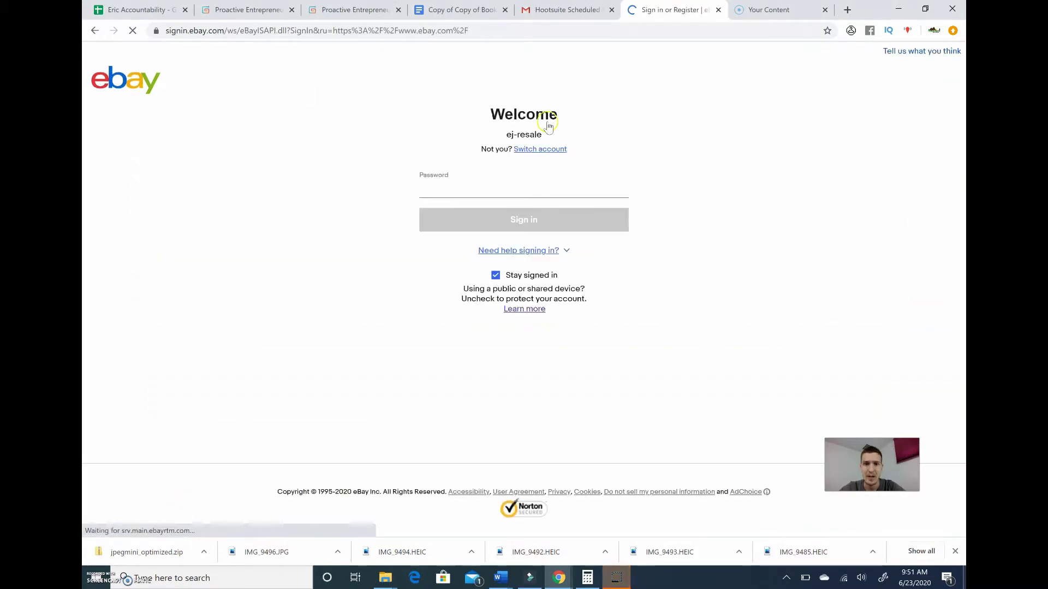
left_click(550, 155)
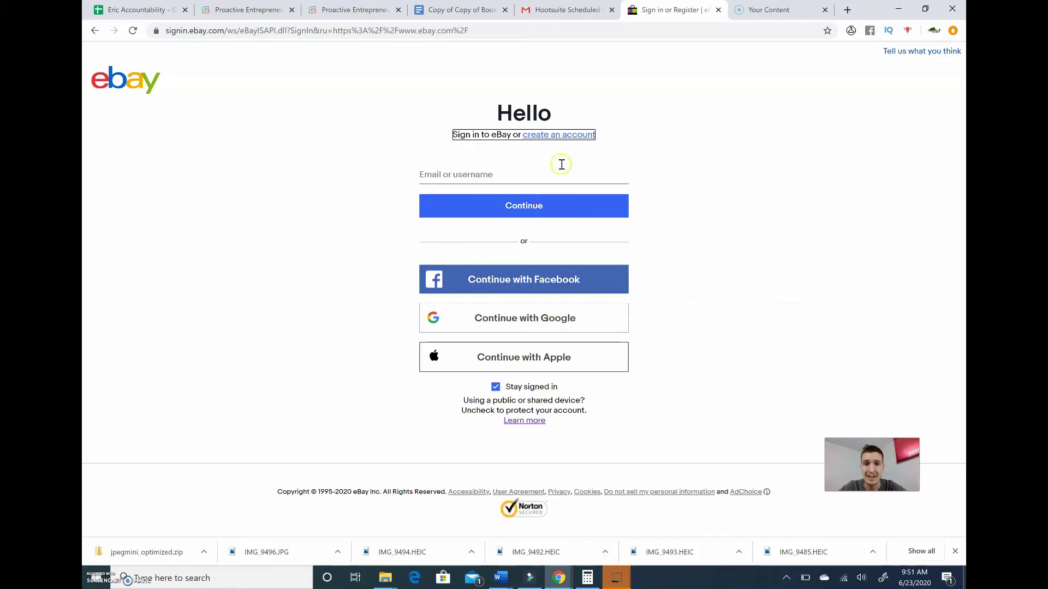
left_click(558, 136)
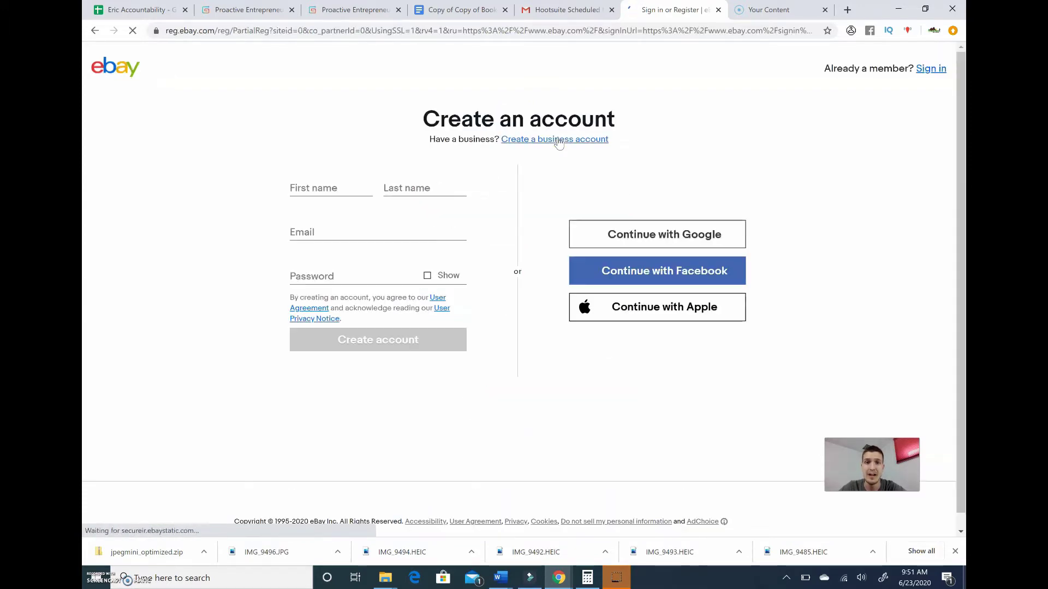
Step: Register with the user's first and last name, the suggested email address and a password
left_click(345, 183)
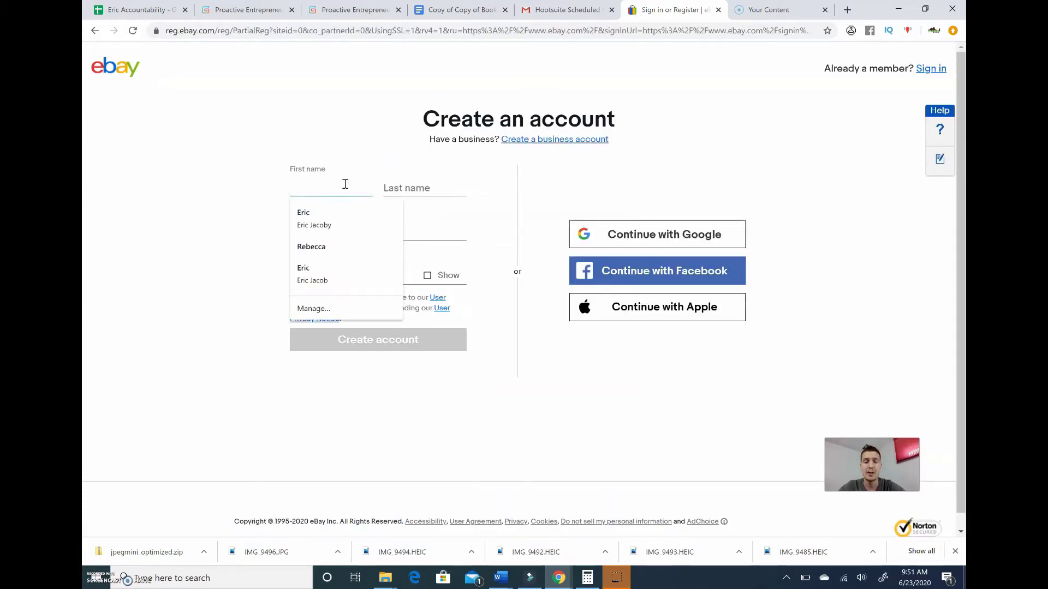
key("Tab")
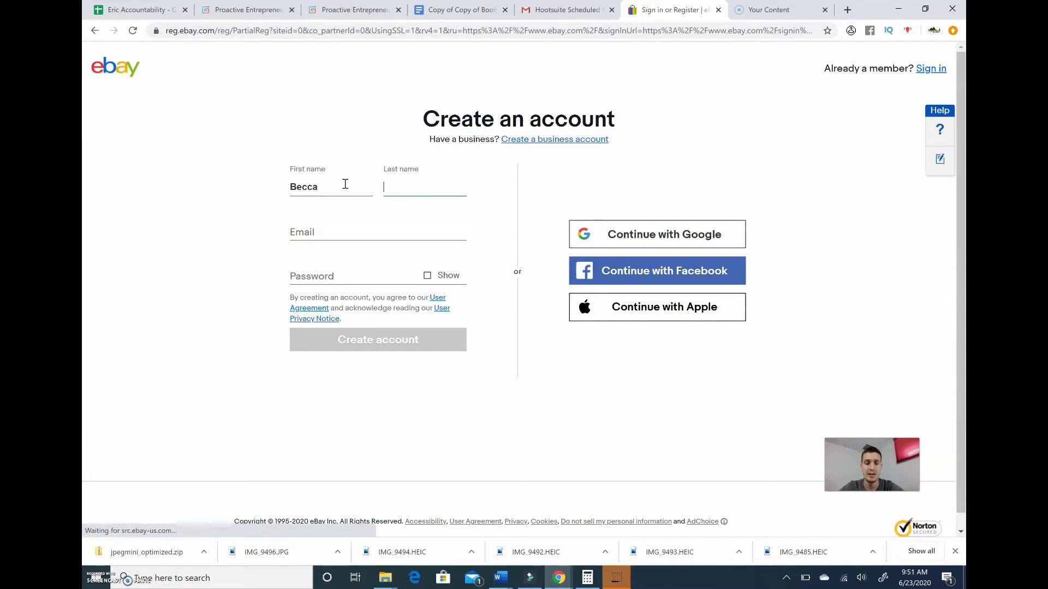
key("Tab")
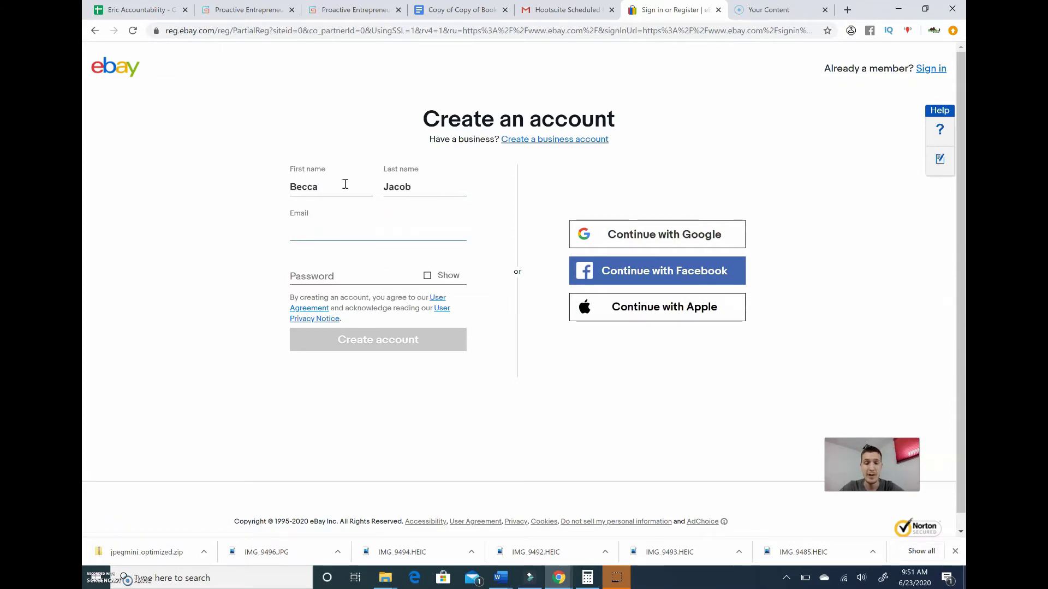
type("proac")
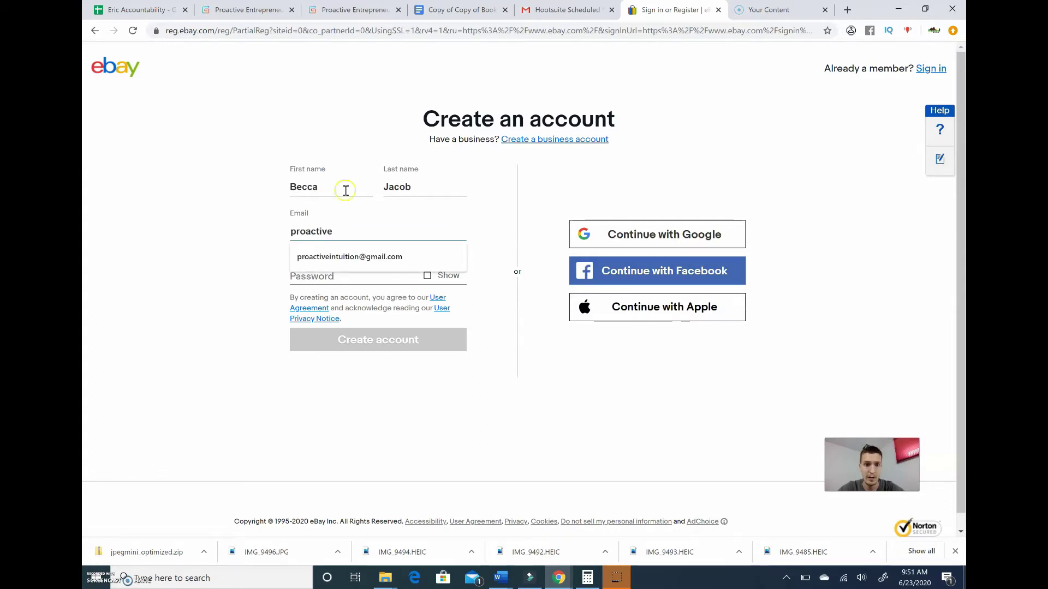
type("tive")
left_click(349, 256)
left_click(341, 277)
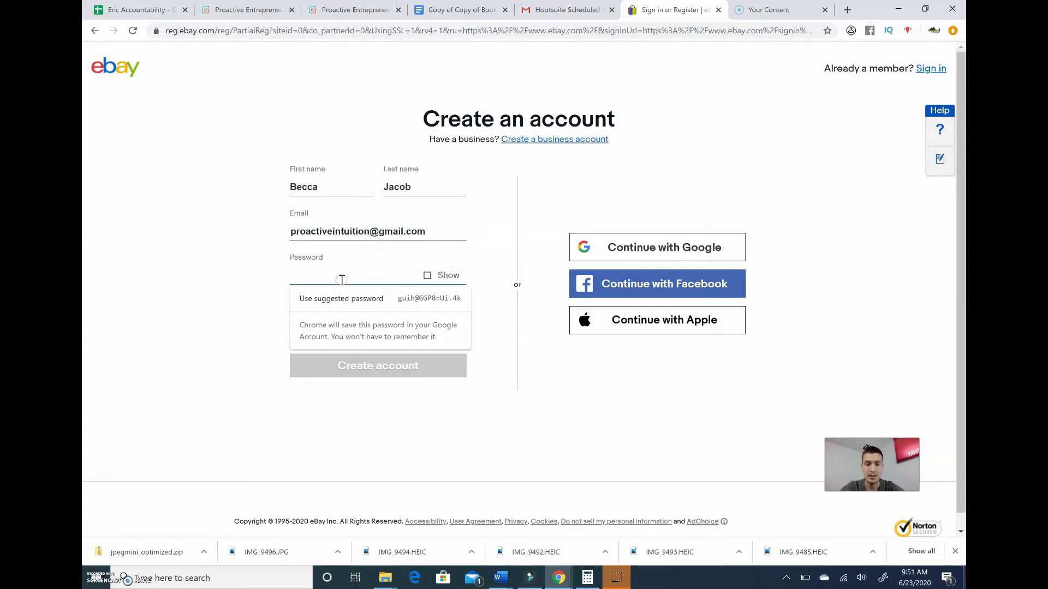
type("•••••••••")
key("Tab")
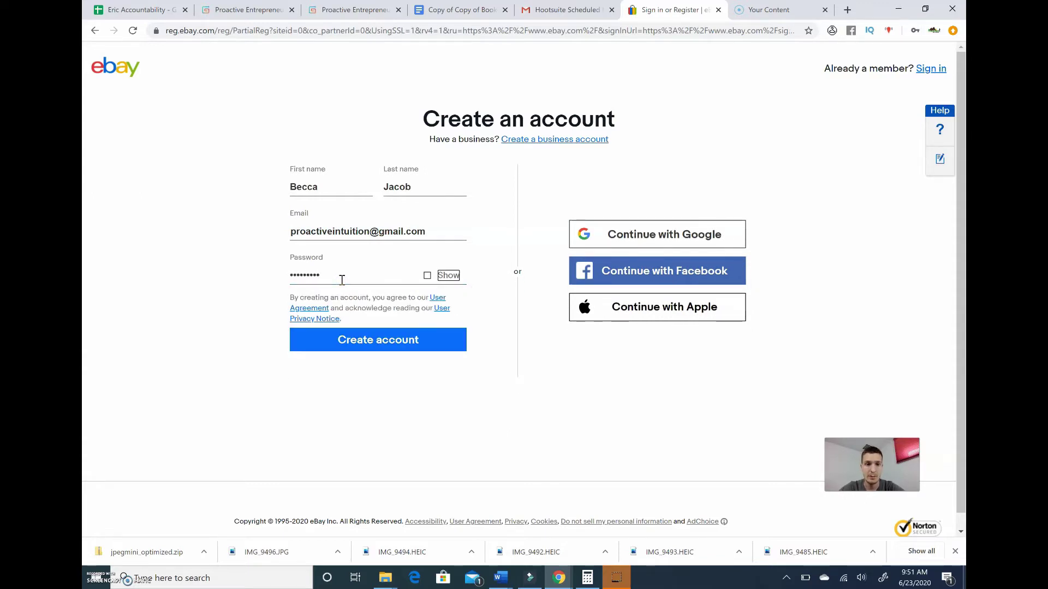
left_click(404, 340)
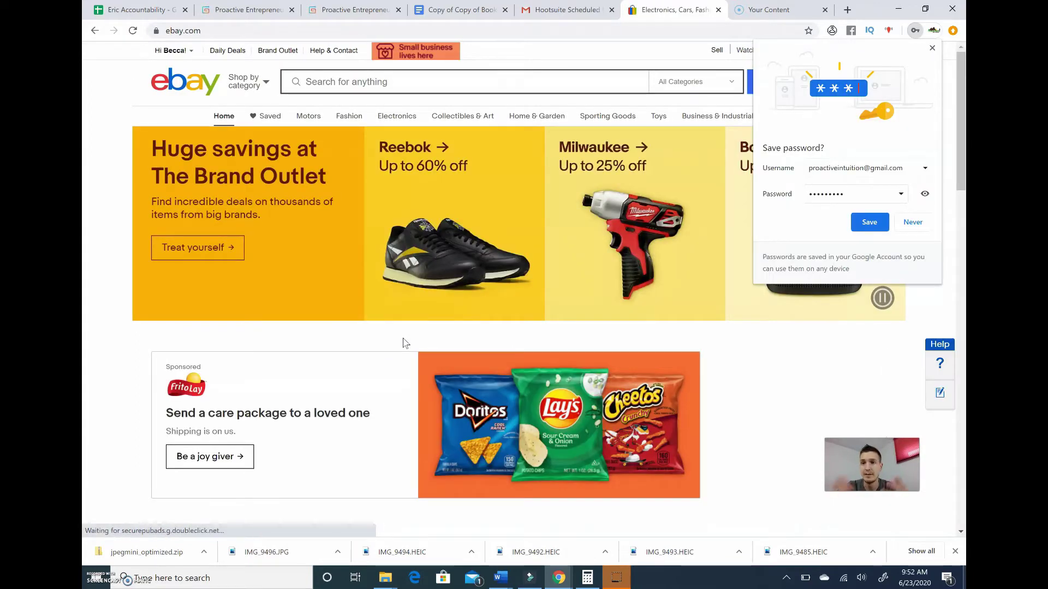
Step: Dismiss the save-password bubble, visit Account settings, then go to My eBay Selling
left_click(932, 49)
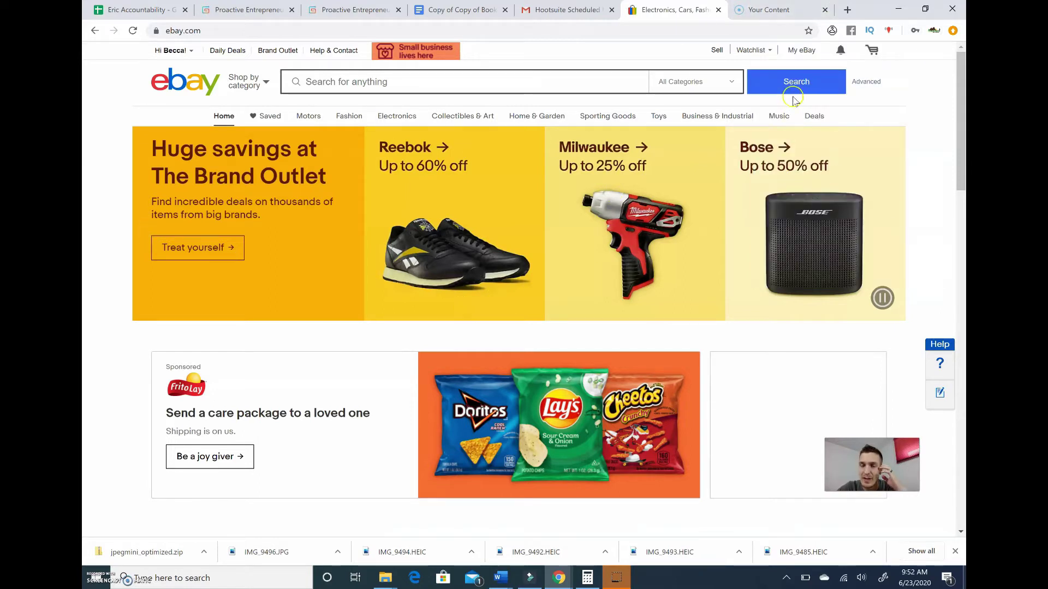
mouse_move(796, 56)
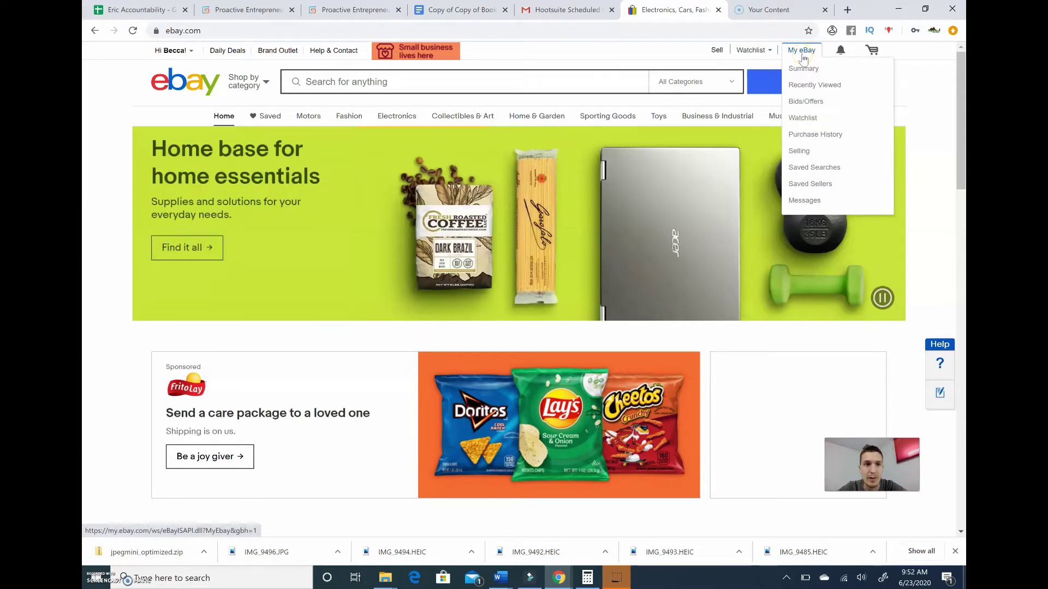
mouse_move(173, 50)
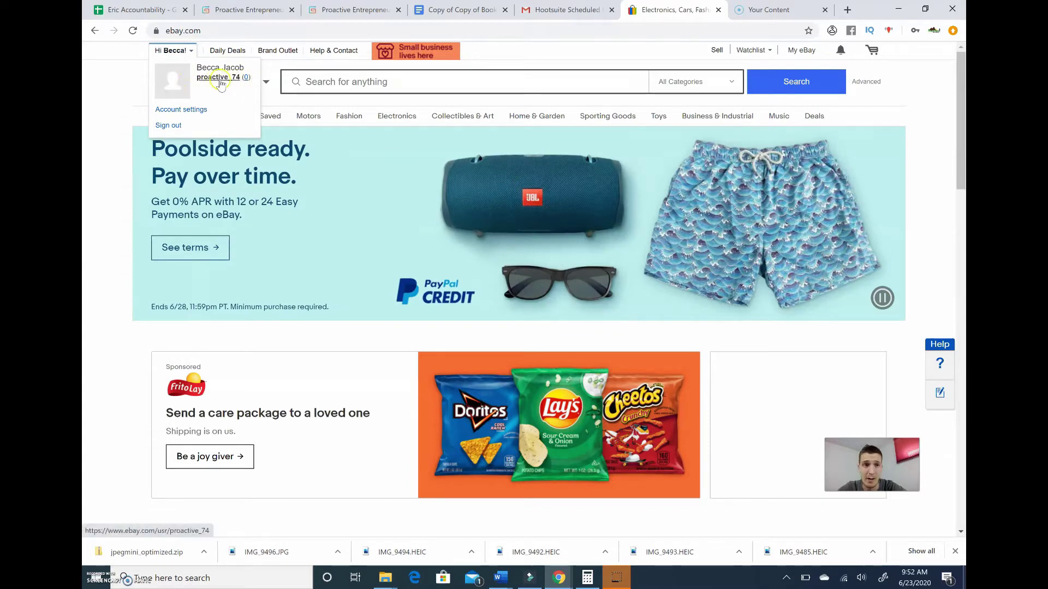
left_click(190, 111)
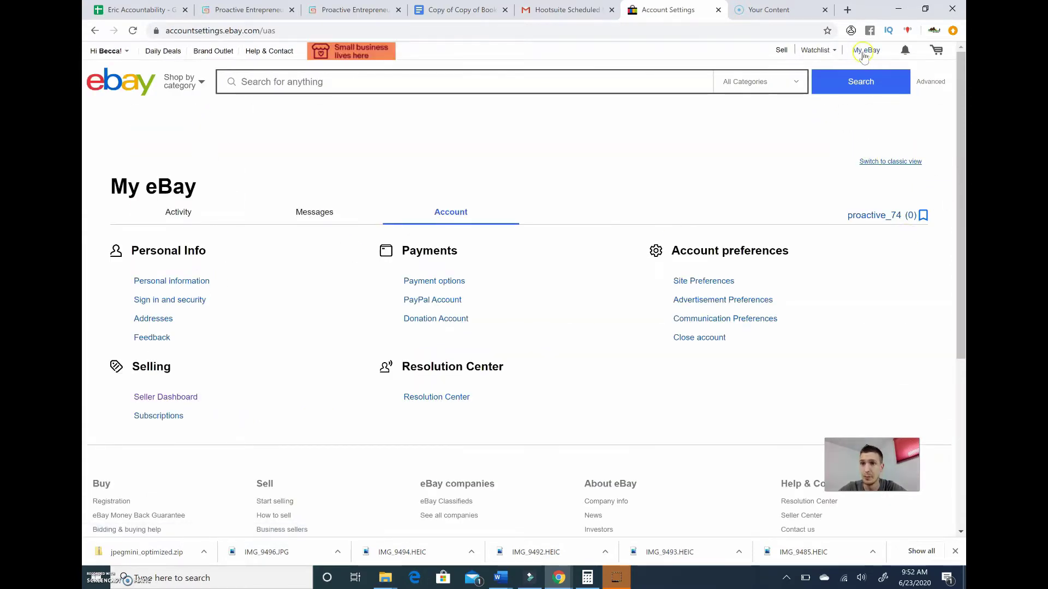
mouse_move(866, 51)
left_click(864, 151)
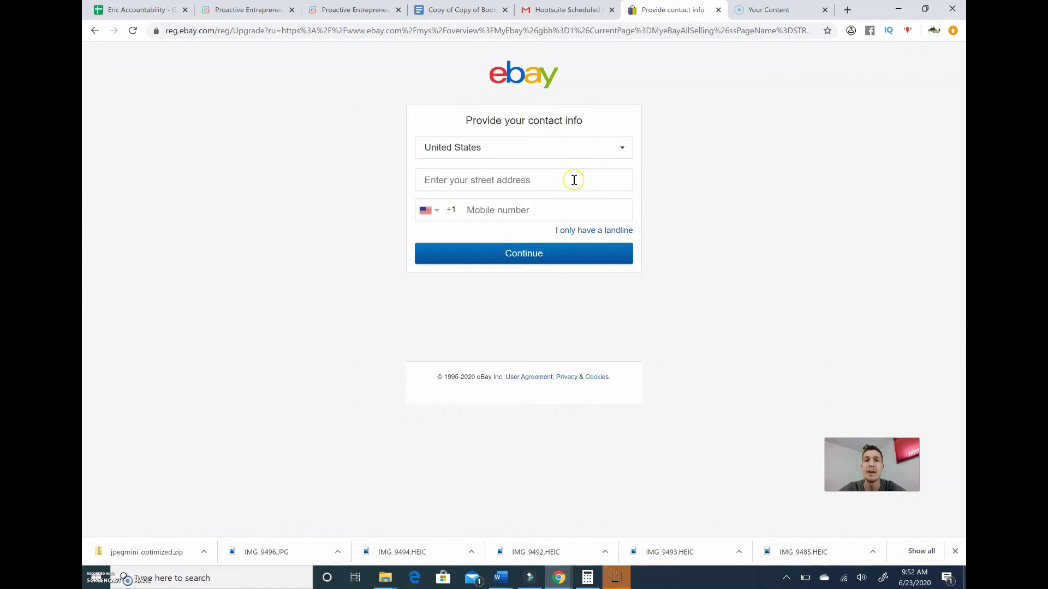
Step: Skip contact info, dismiss the welcome message, and review the empty Selling Overview ($0.00)
left_click(573, 180)
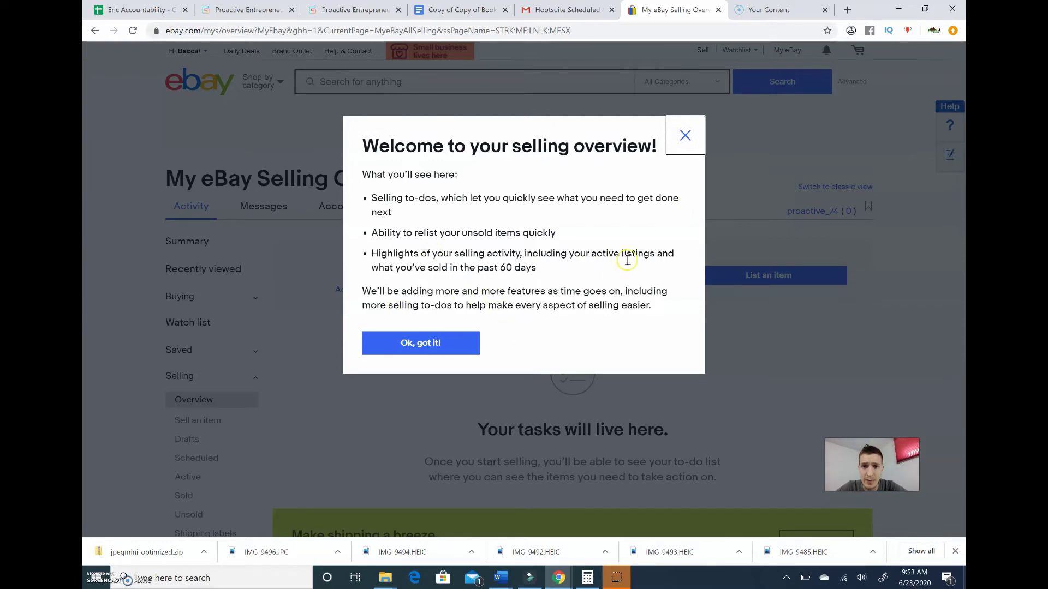
left_click(433, 344)
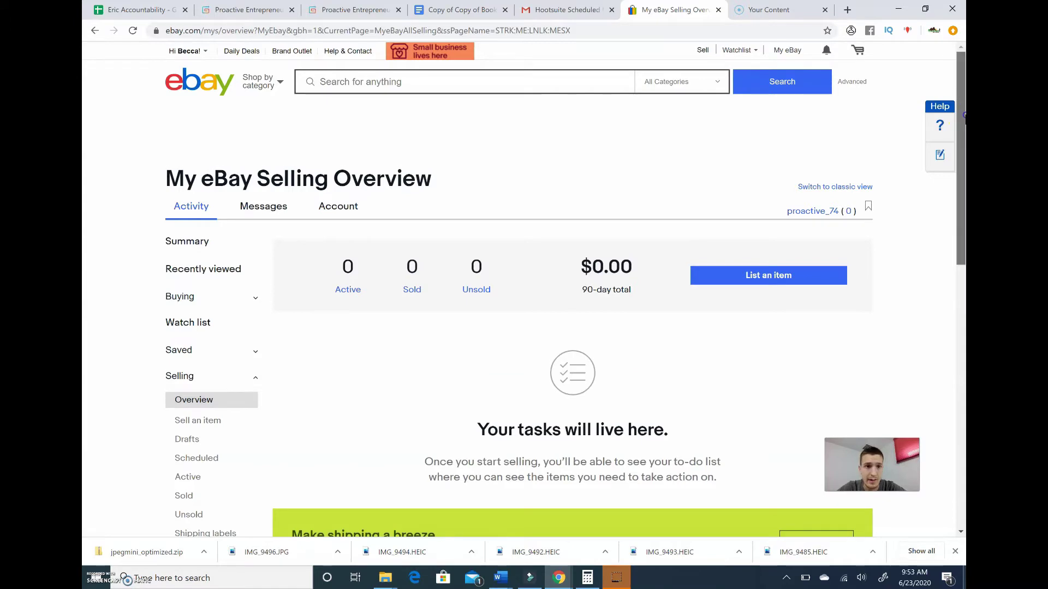
left_click_drag(961, 131, 963, 273)
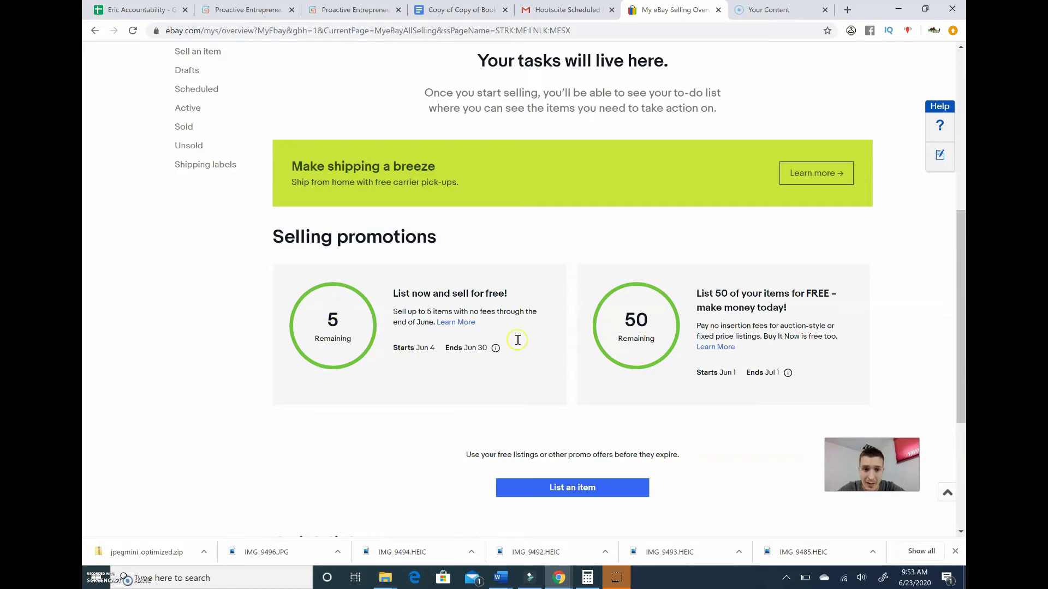
left_click_drag(960, 267, 961, 371)
left_click_drag(963, 428, 955, 143)
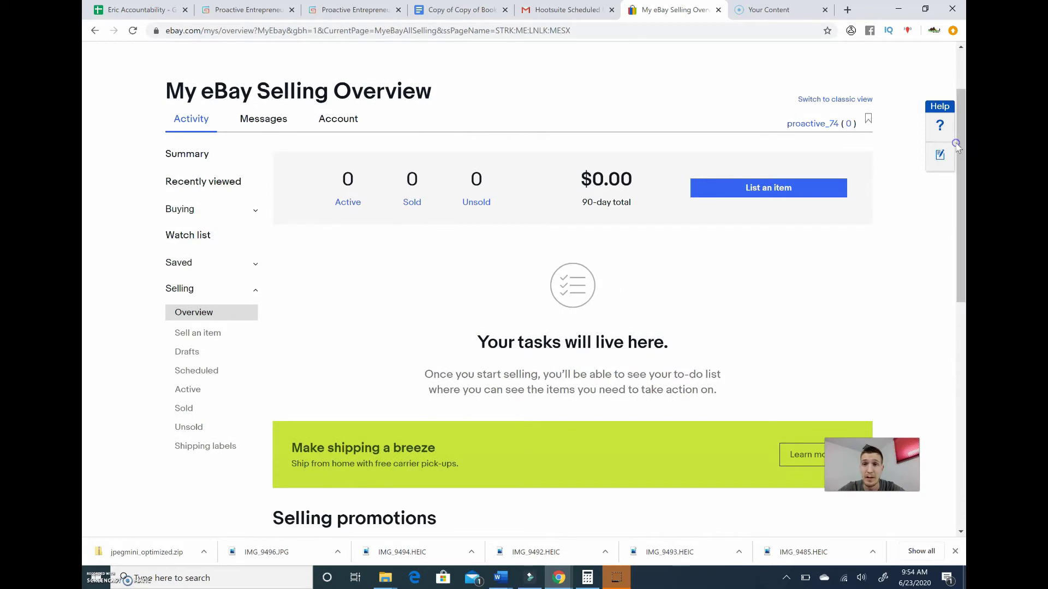
Step: Review the $144.00 Apple TV draft listing's pricing and shipping, then switch to PayPal
left_click(771, 194)
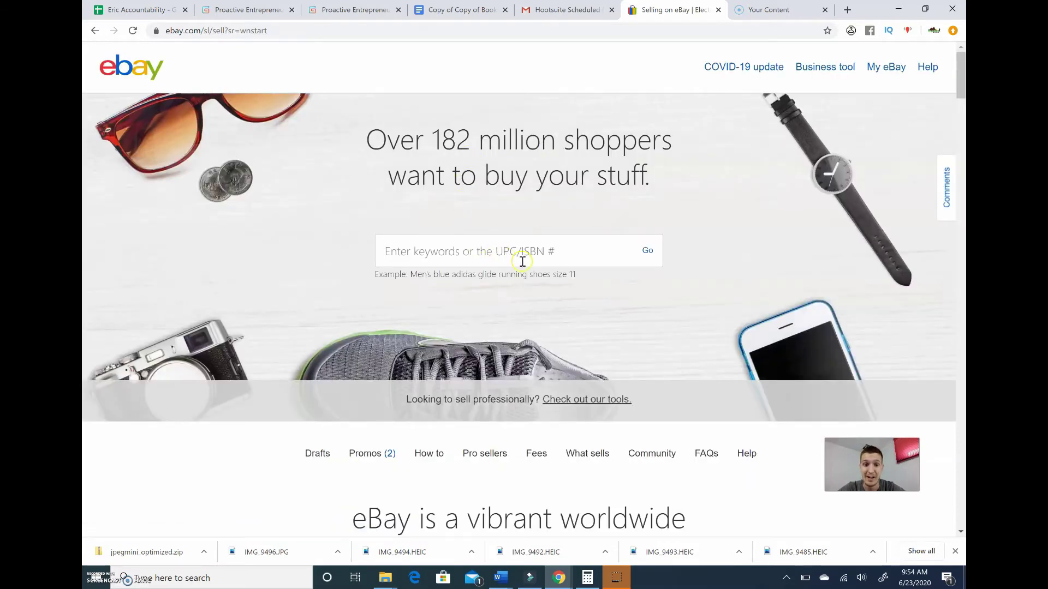
left_click(95, 31)
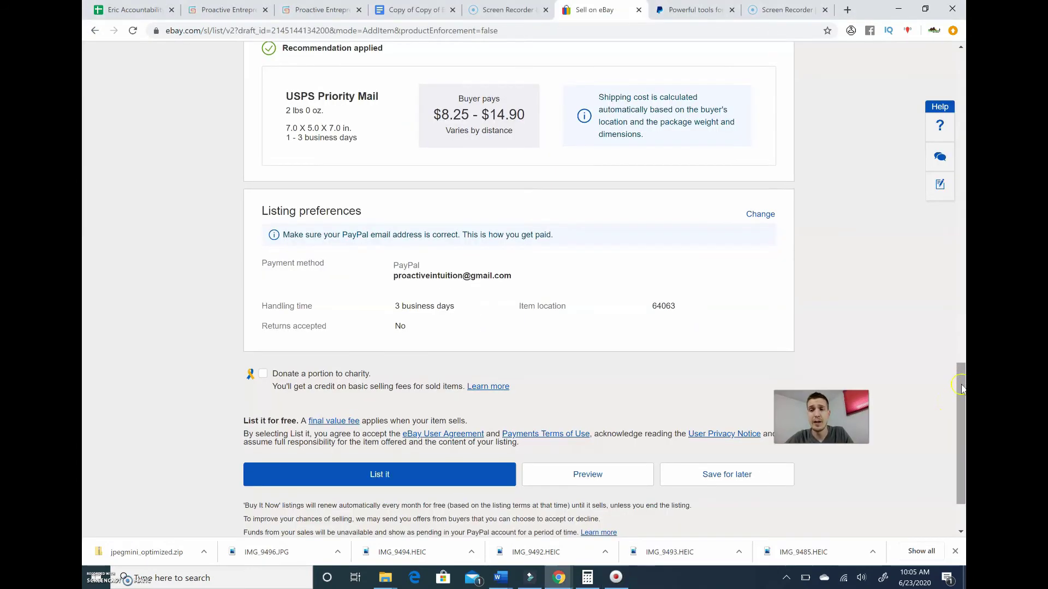
left_click_drag(961, 378, 959, 299)
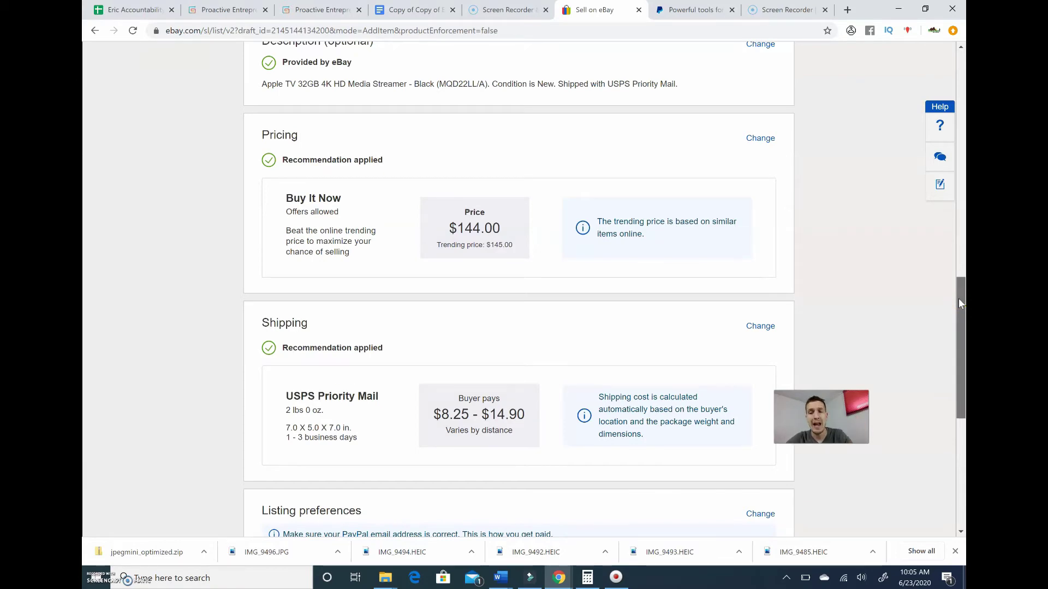
left_click_drag(958, 298, 960, 400)
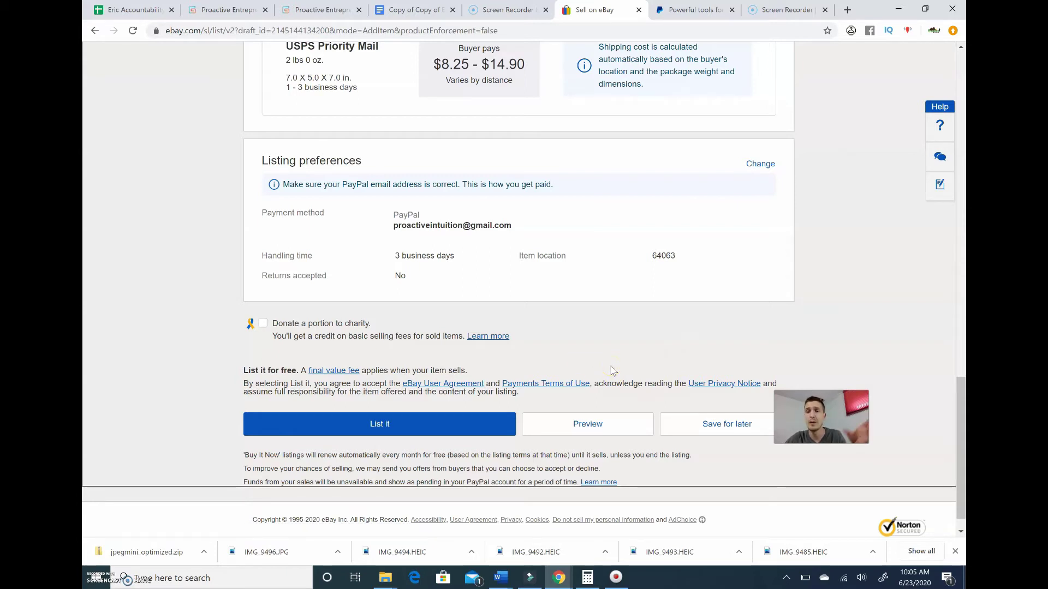
left_click(618, 373)
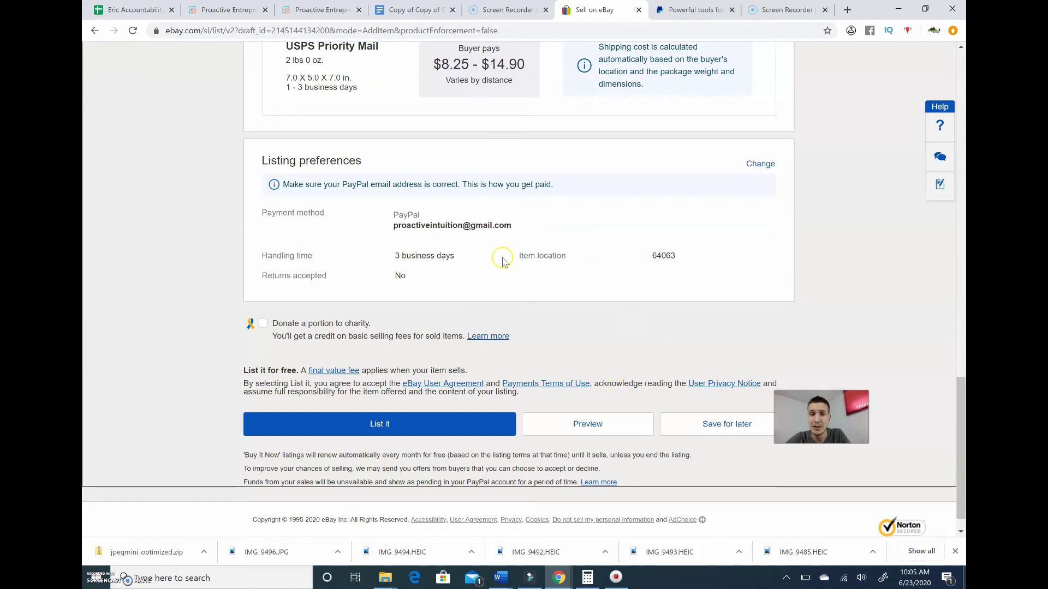
left_click(695, 9)
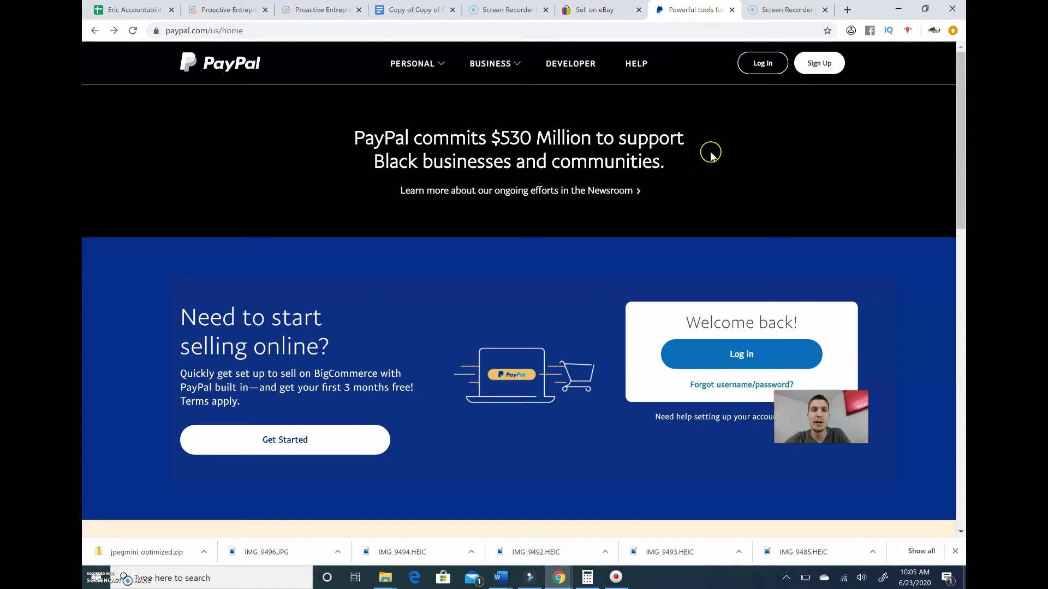
Step: Sign up for a Personal PayPal account, entering the email and street address details
left_click(816, 67)
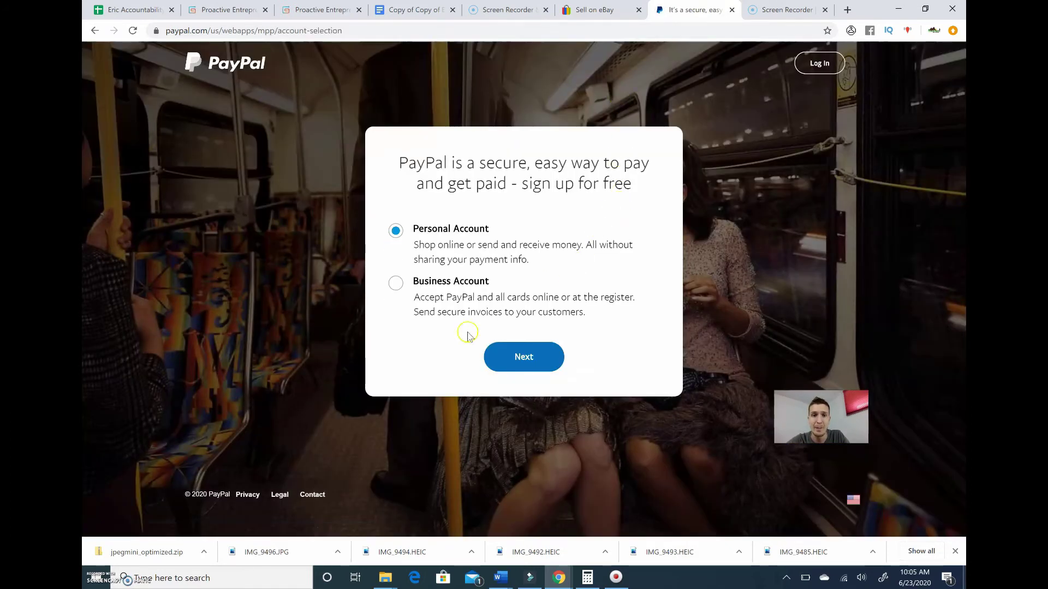
left_click(521, 359)
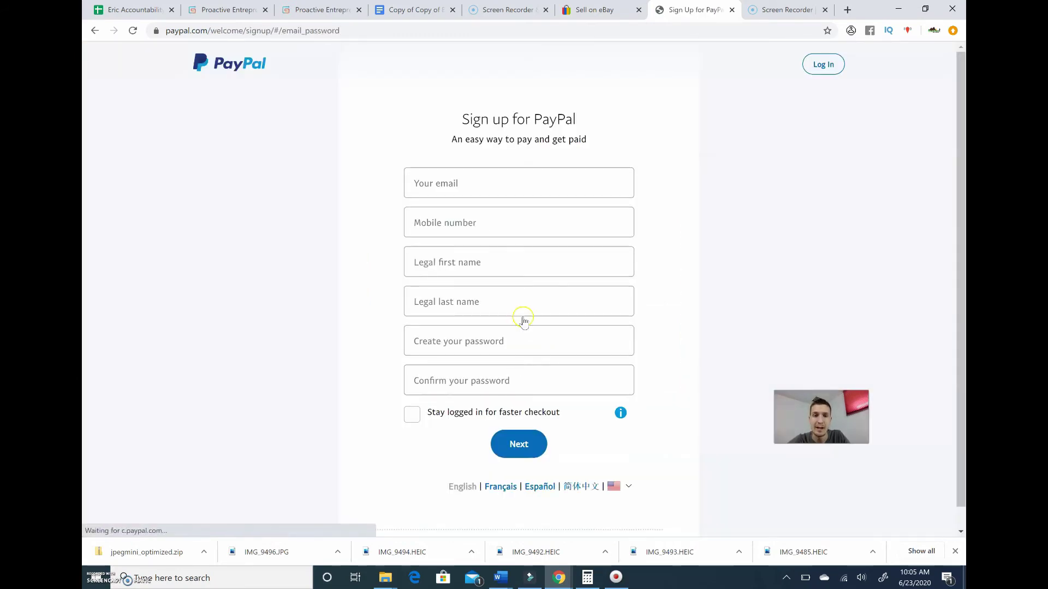
left_click(563, 189)
type("pr")
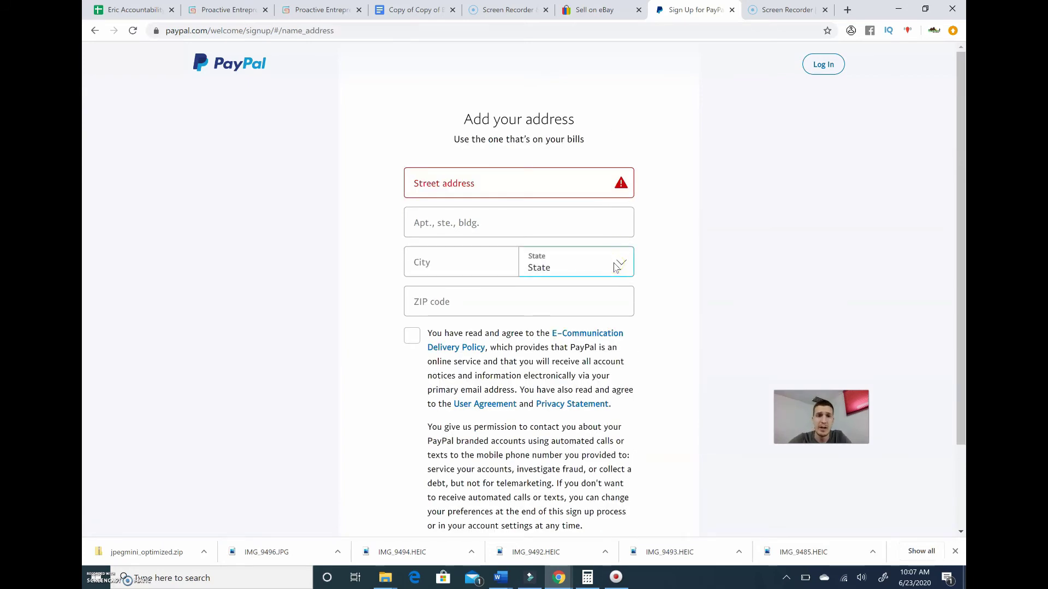
left_click(499, 183)
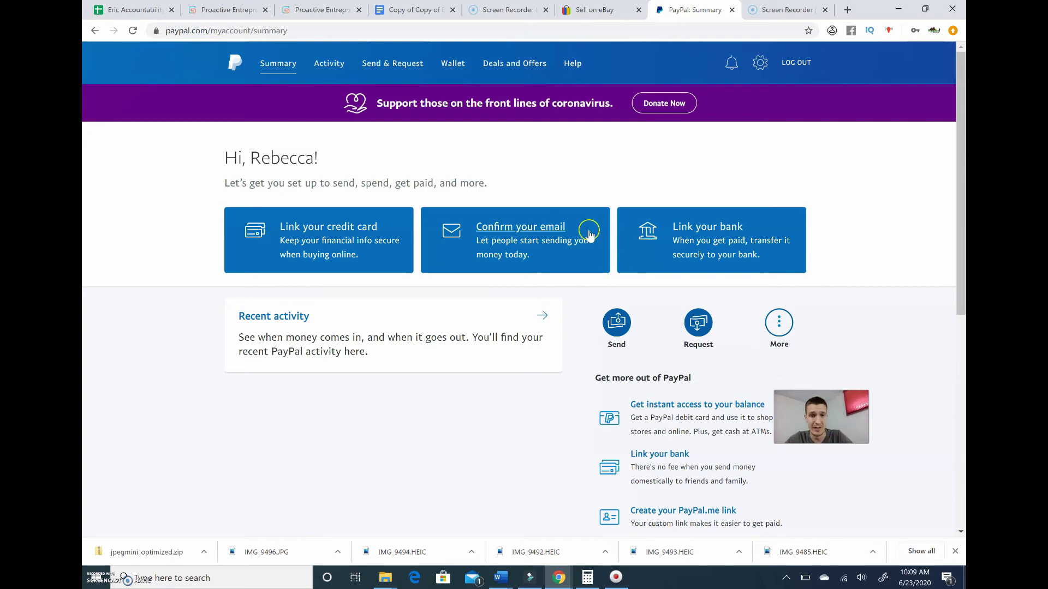
Step: Send the account confirmation email from the 'Confirm your email' card
left_click(552, 232)
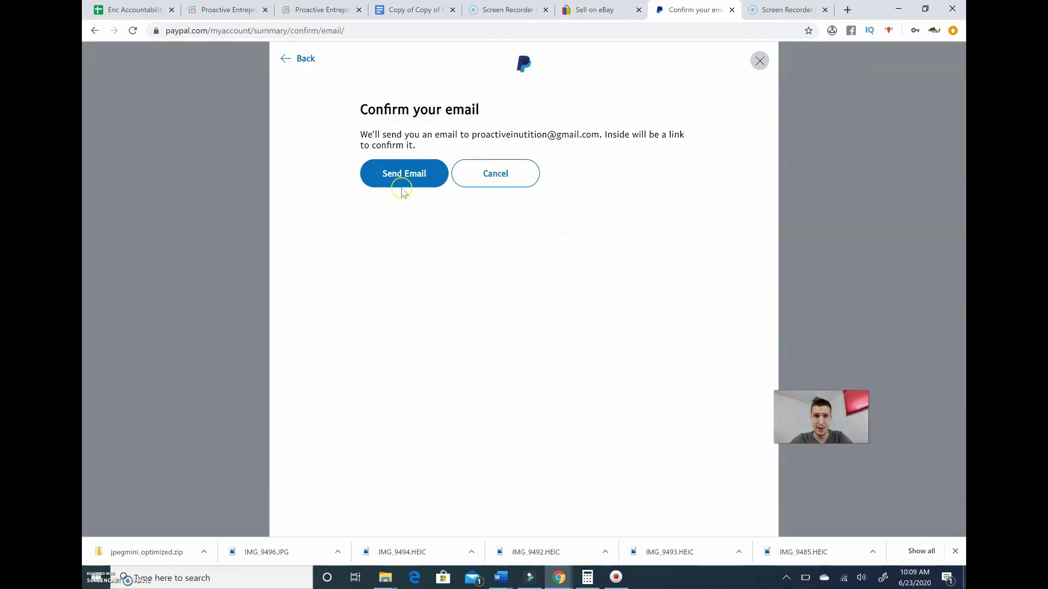
left_click(412, 175)
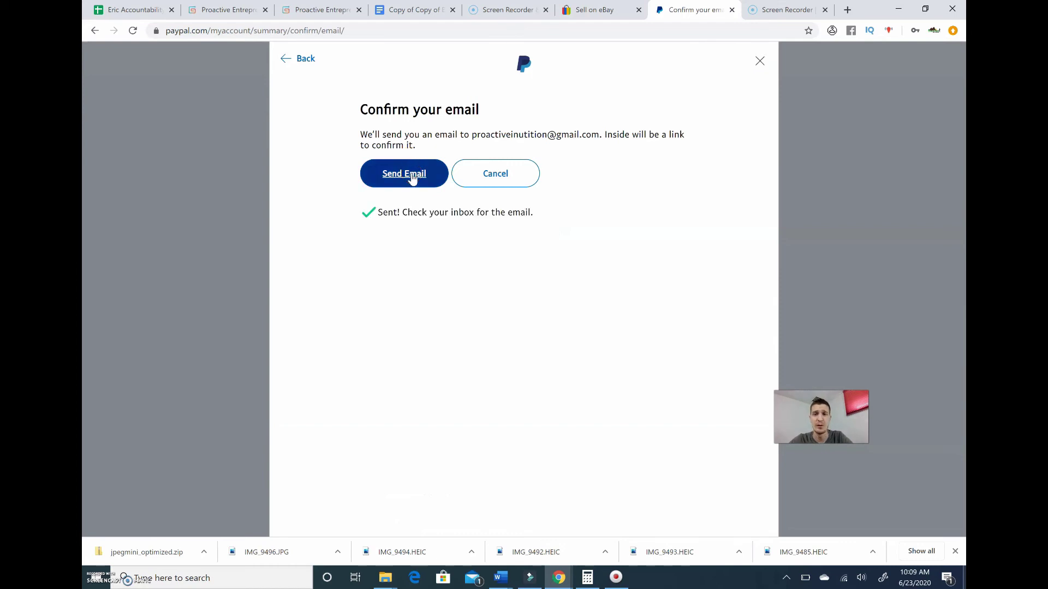